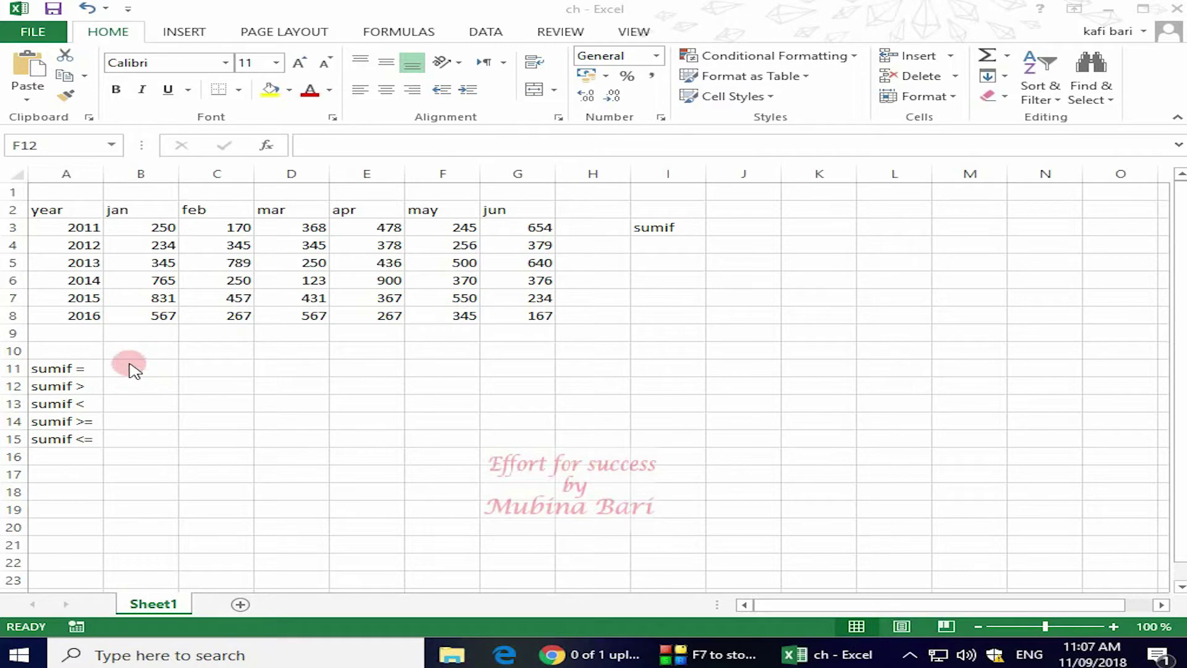
# Step: Enter =SUMIF(B3:G8,"=250") in B11 to total sales equal to 250 (750)
pyautogui.click(128, 365)
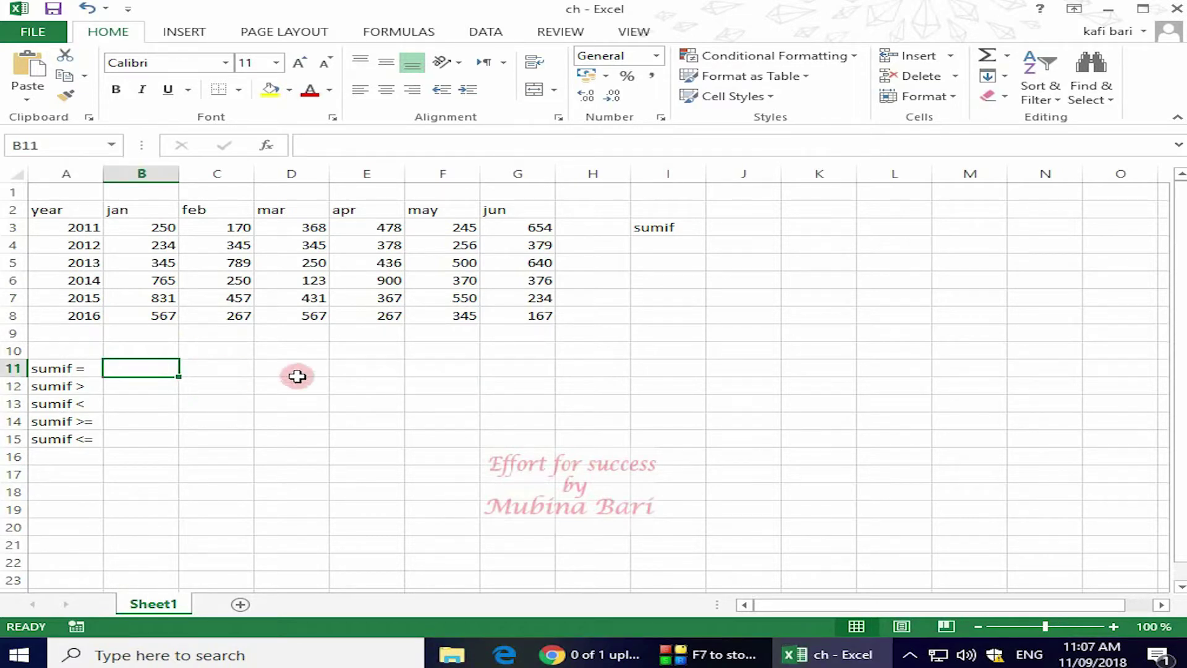
pyautogui.write('=')
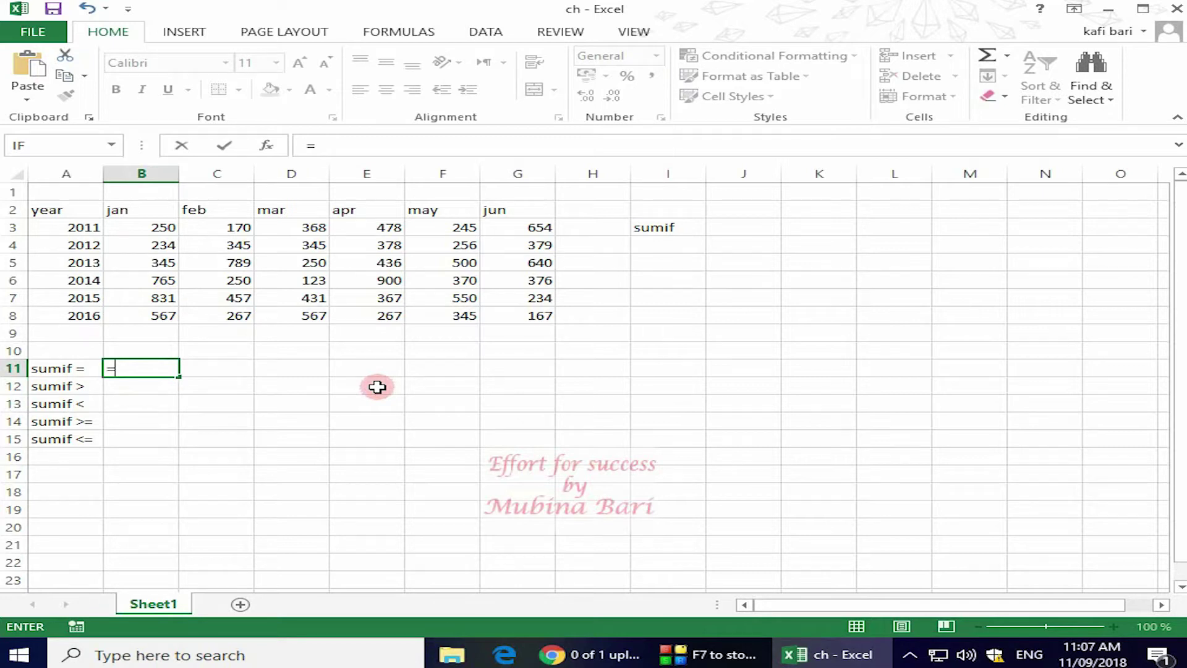
pyautogui.write('sumif')
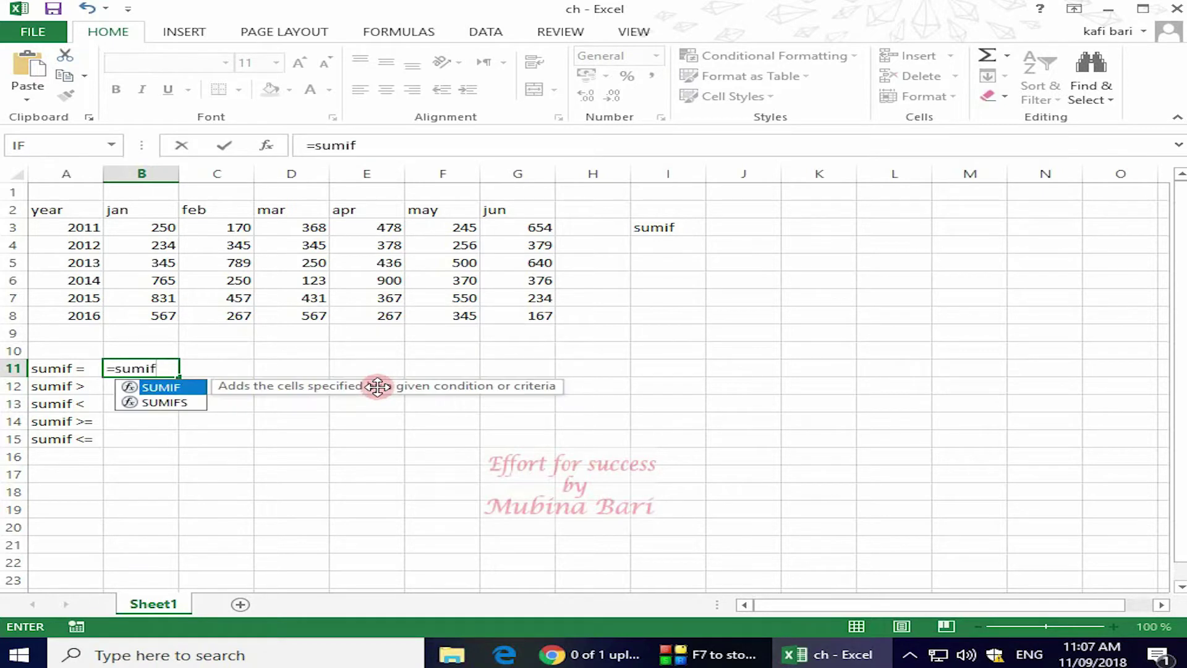
pyautogui.write('(')
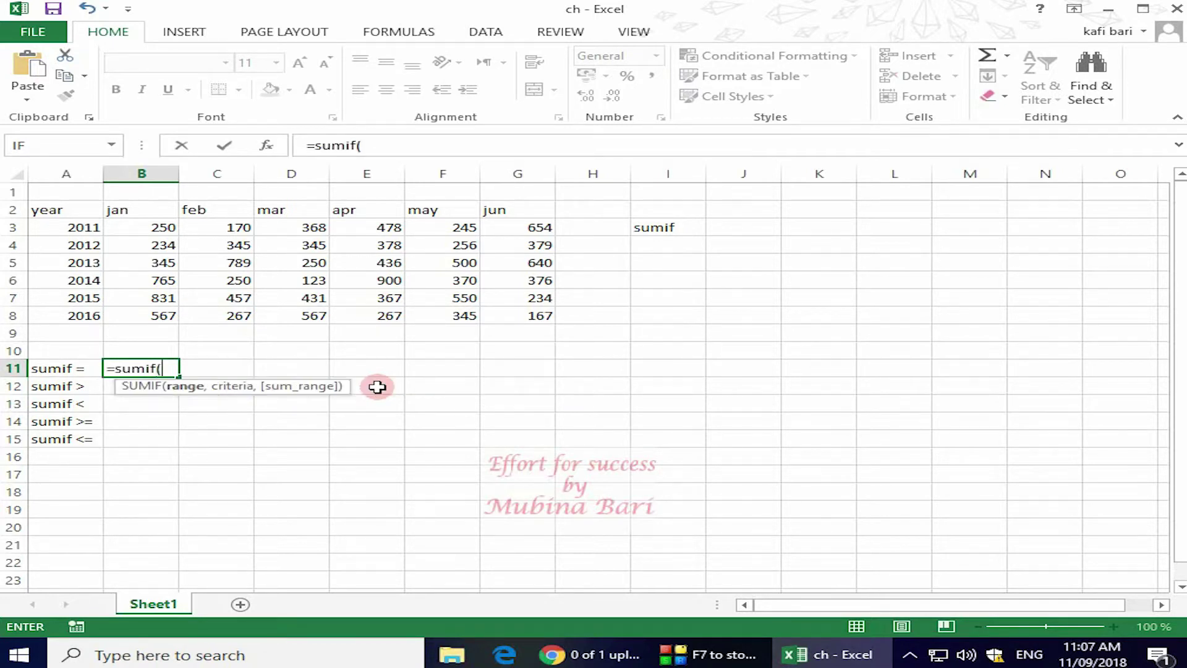
pyautogui.click(134, 230)
pyautogui.moveTo(133, 230); pyautogui.dragTo(522, 311)
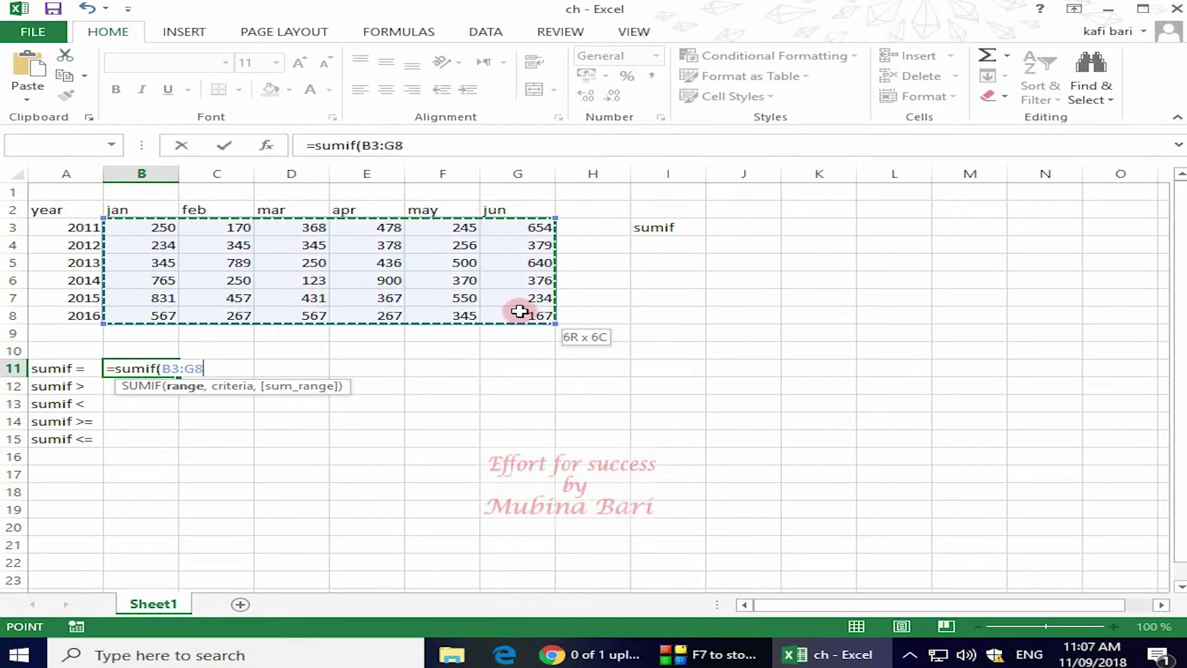
pyautogui.write(',')
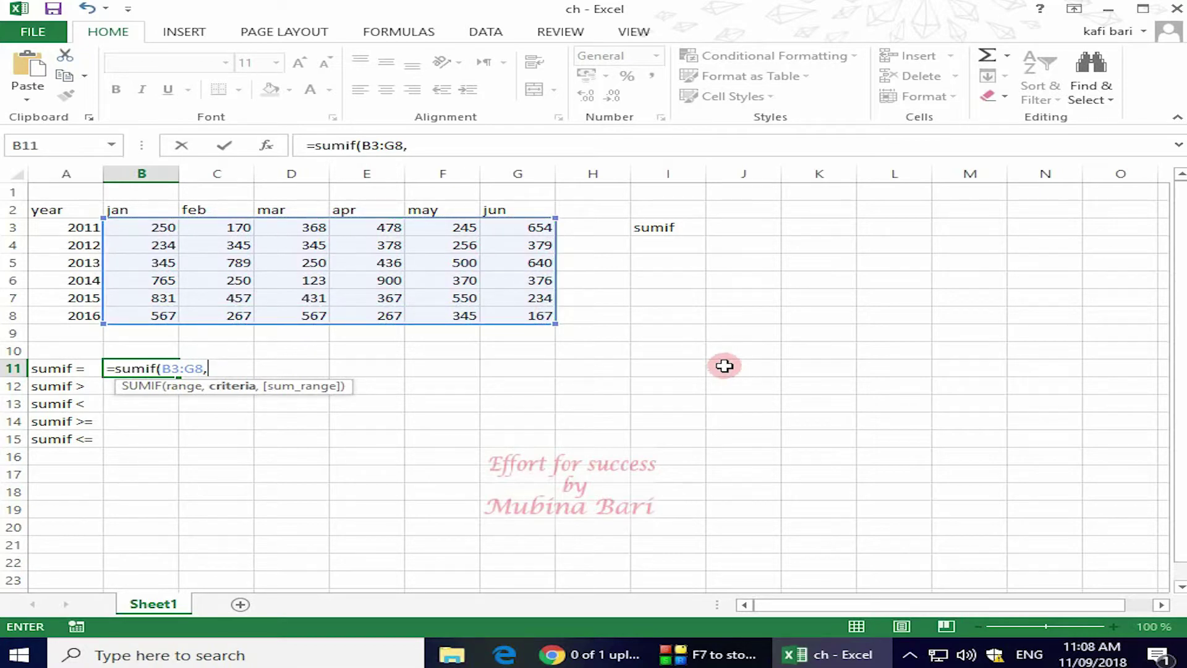
pyautogui.write('"')
pyautogui.write('=')
pyautogui.write('250')
pyautogui.write('"')
pyautogui.write(')')
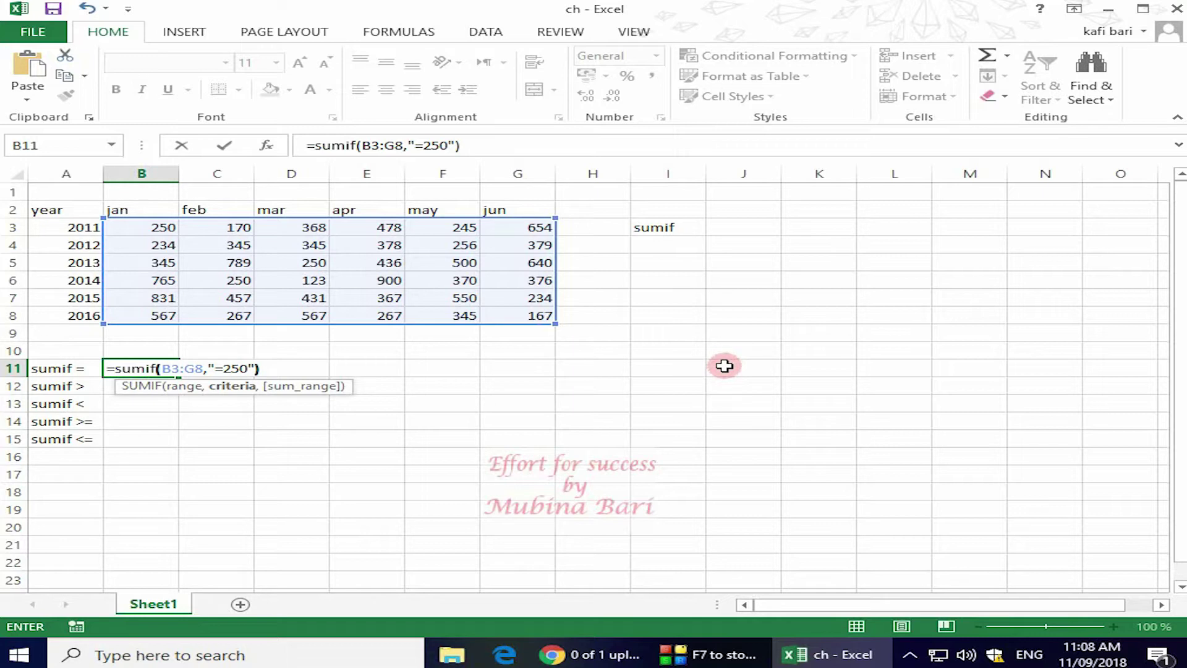
pyautogui.press('Return')
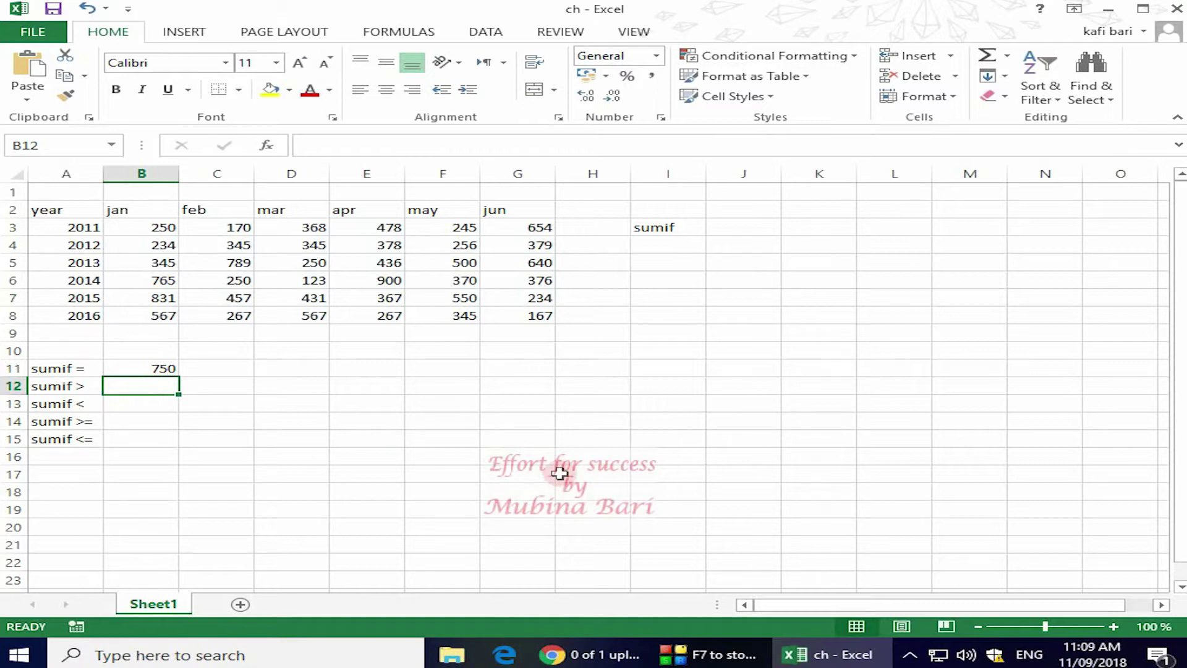
# Step: Enter =SUMIF(B3:G8,">250") in B12, returning 12973
pyautogui.write('=sumif')
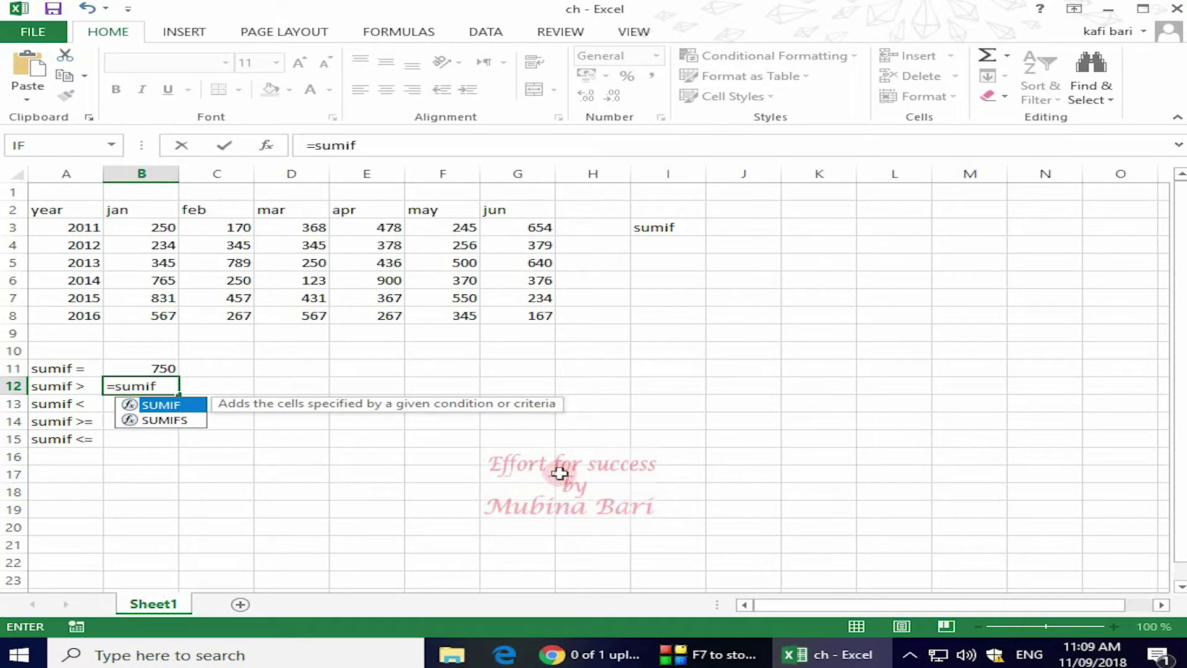
pyautogui.write('(')
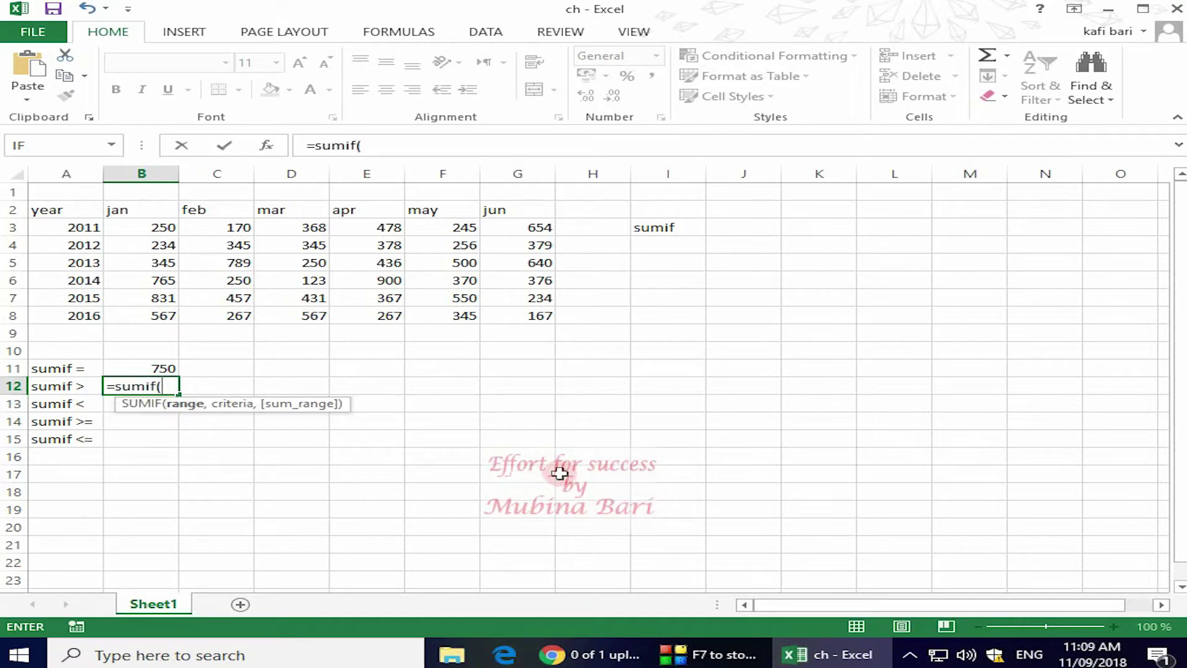
pyautogui.click(126, 226)
pyautogui.moveTo(126, 225); pyautogui.dragTo(512, 312)
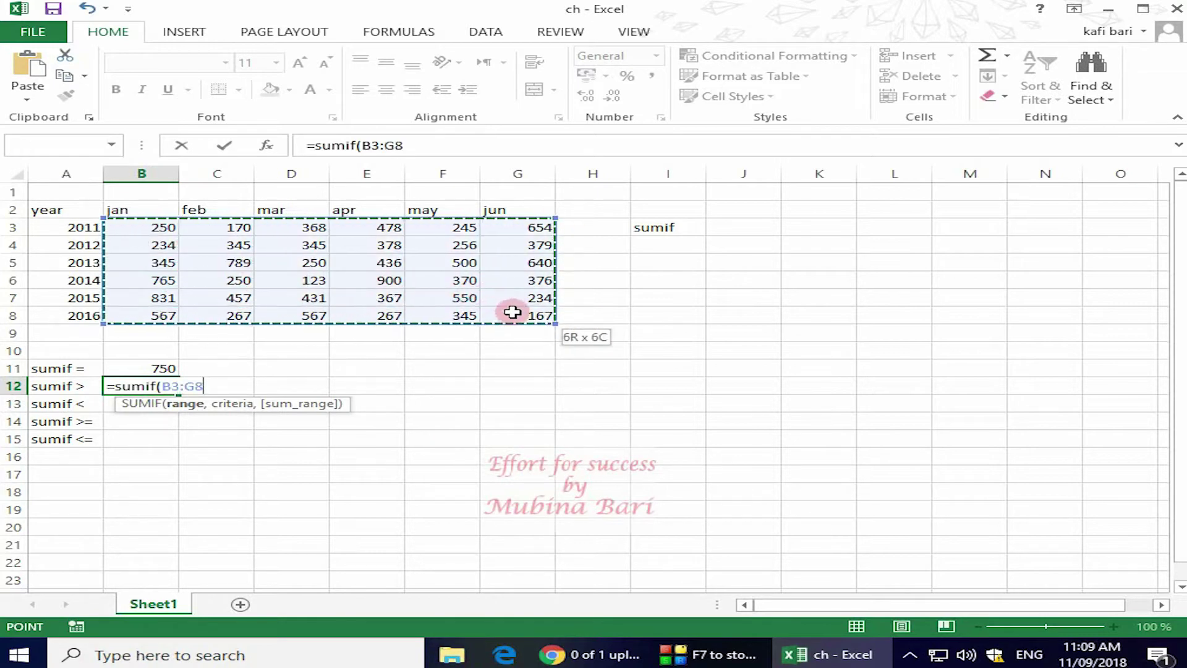
pyautogui.write(',')
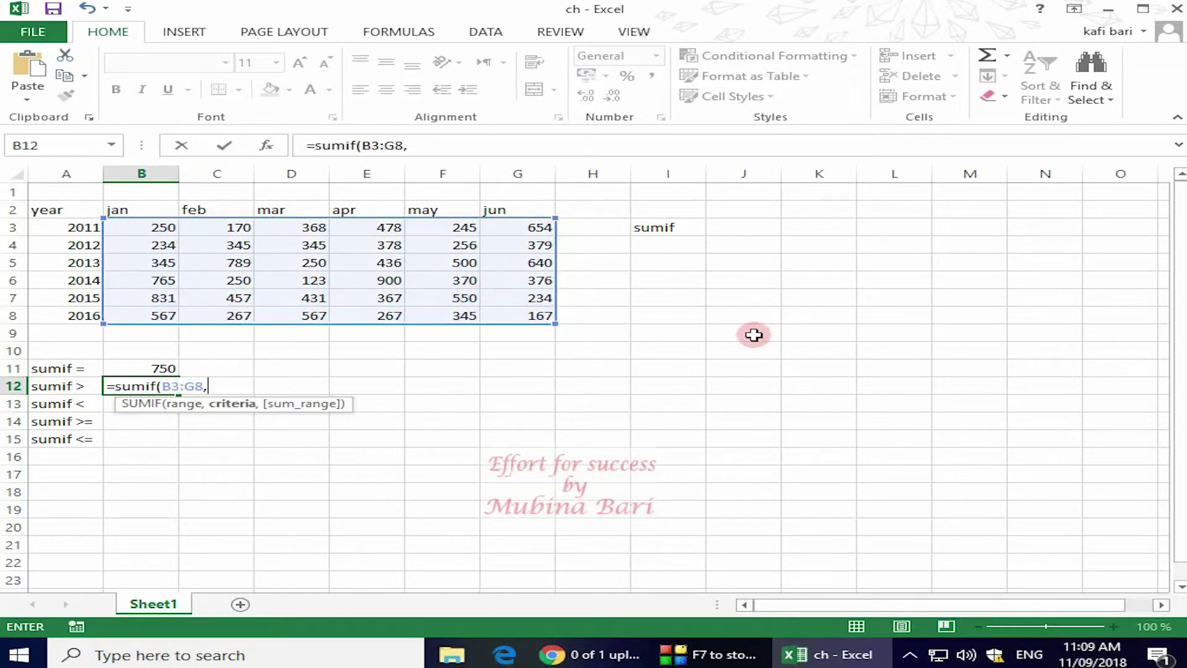
pyautogui.write('"')
pyautogui.write('>')
pyautogui.write('250")')
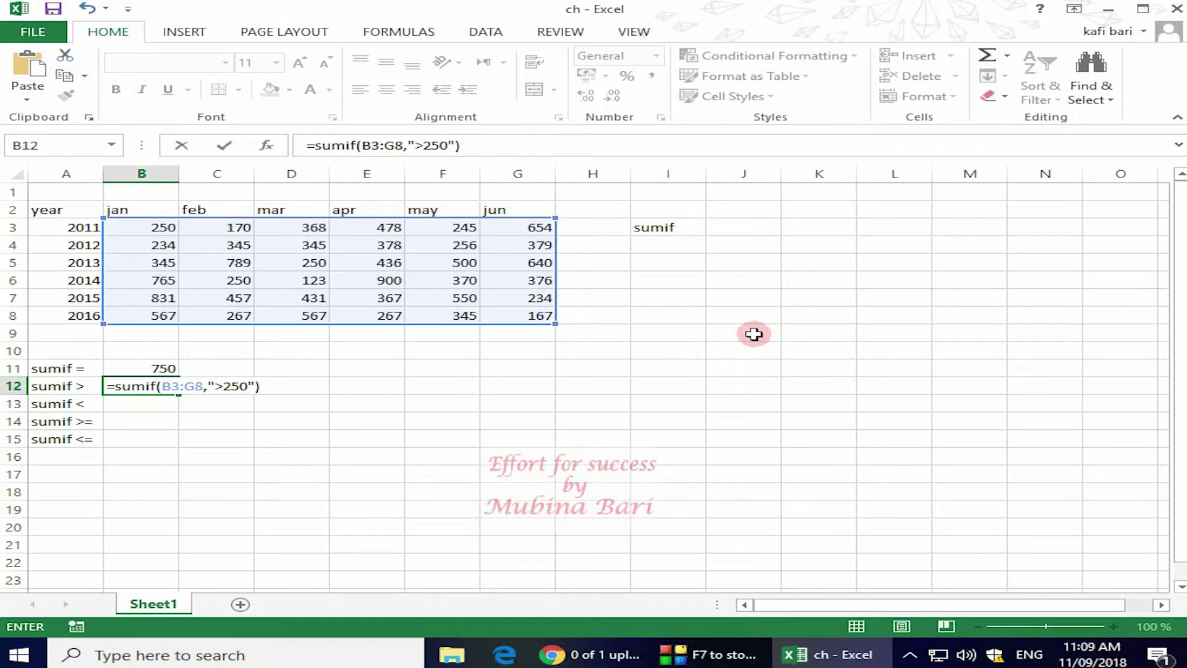
pyautogui.press('Return')
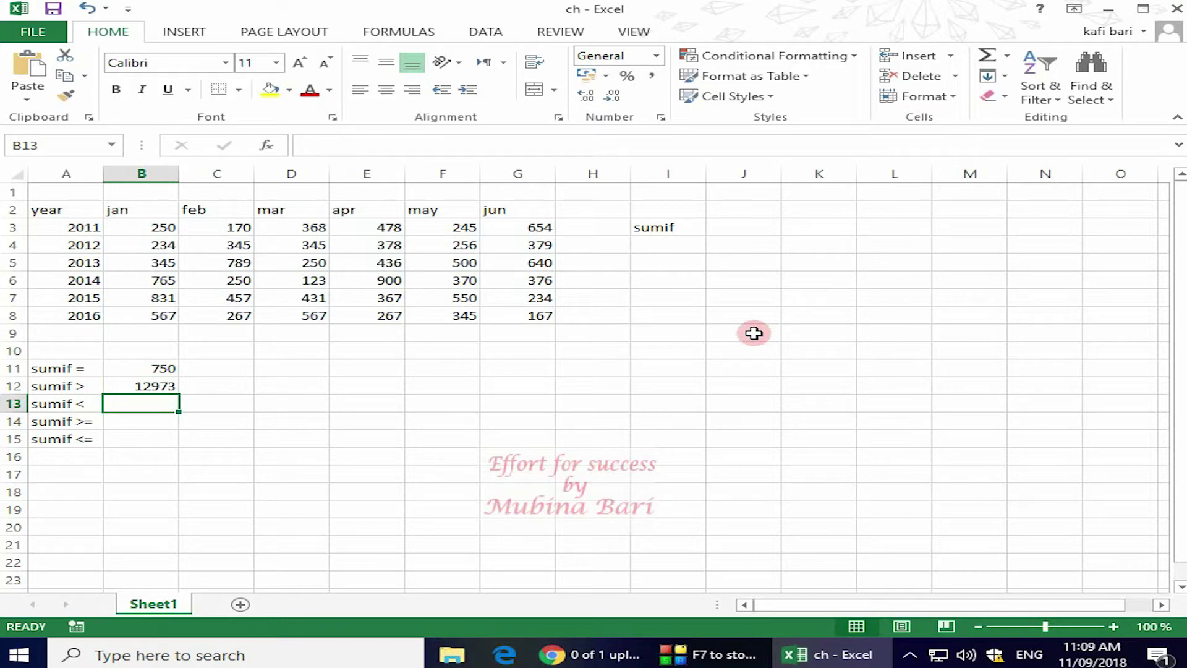
# Step: Clear the stray letter and enter =SUMIF(B3:G8,"<250") in B13, returning 1173
pyautogui.write('s')
pyautogui.press('BackSpace')
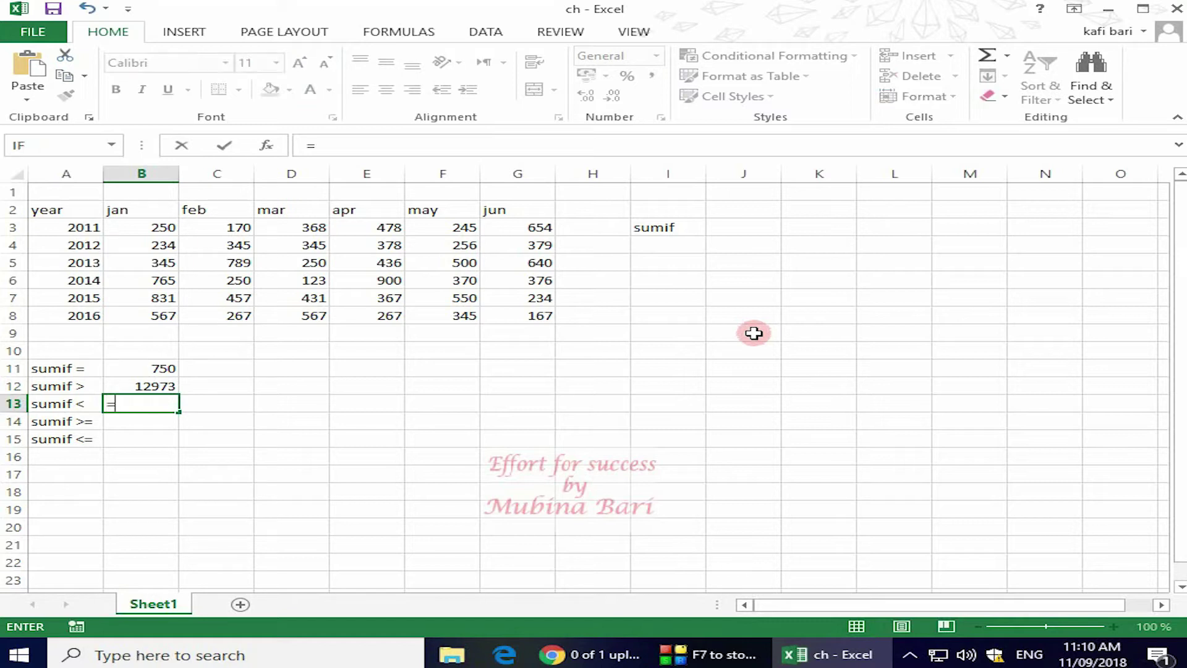
pyautogui.write('=sumif')
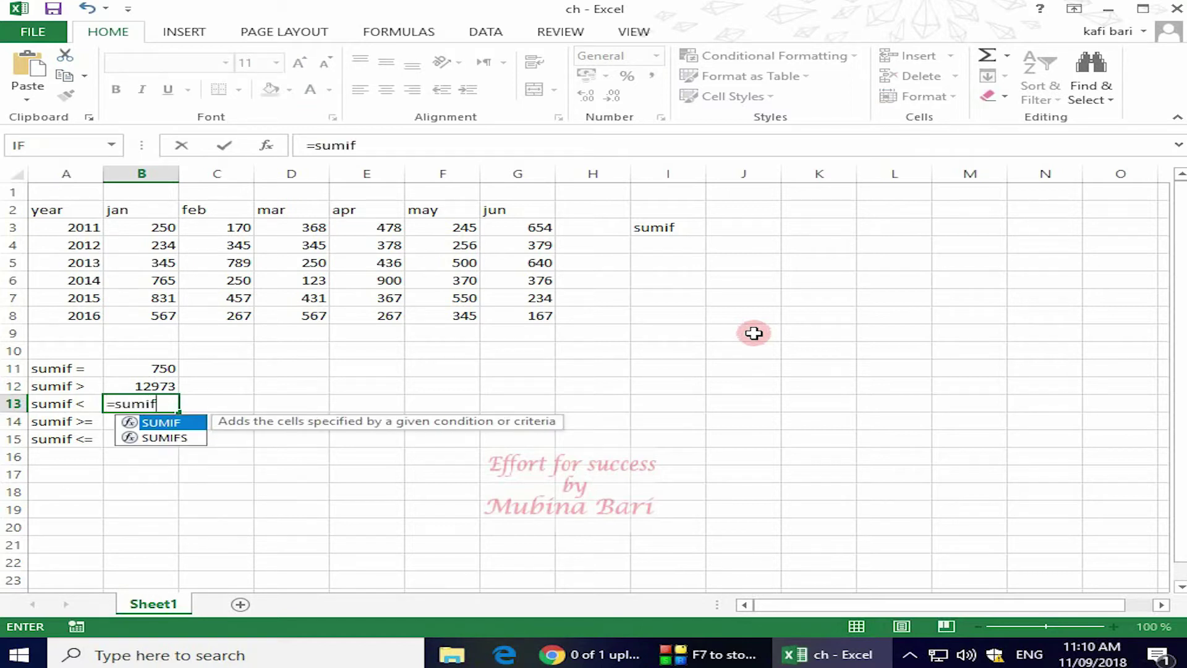
pyautogui.write('(')
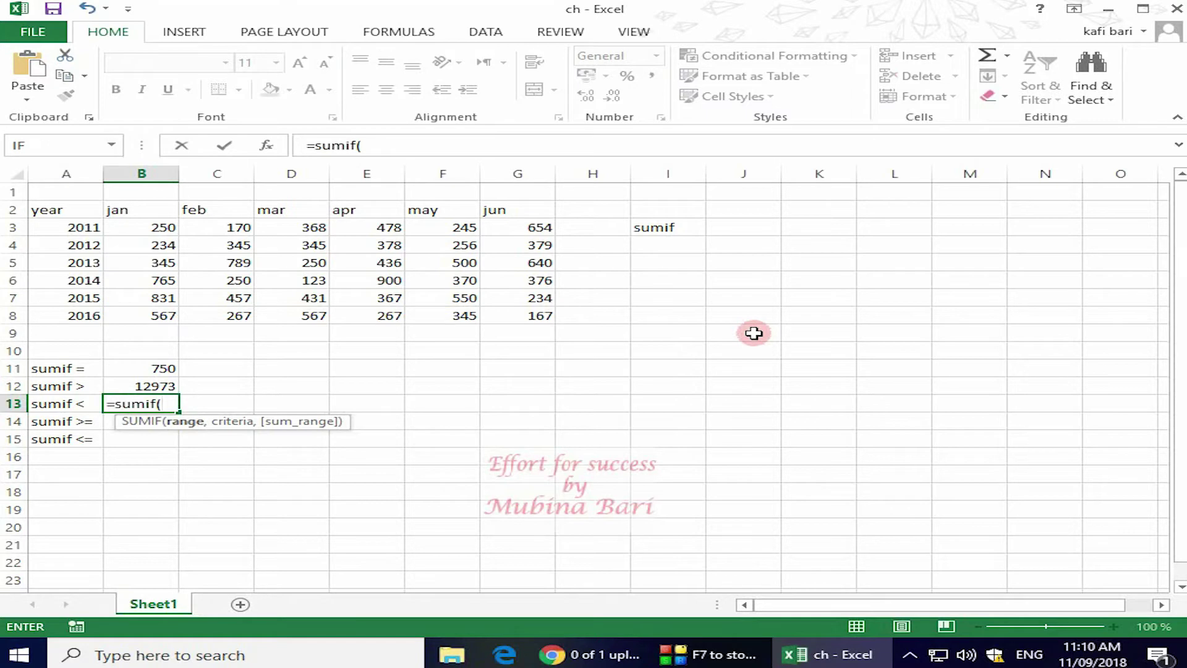
pyautogui.moveTo(138, 227)
pyautogui.mouseDown()
pyautogui.moveTo(250, 280)
pyautogui.moveTo(538, 316)
pyautogui.mouseUp()
pyautogui.write(',"')
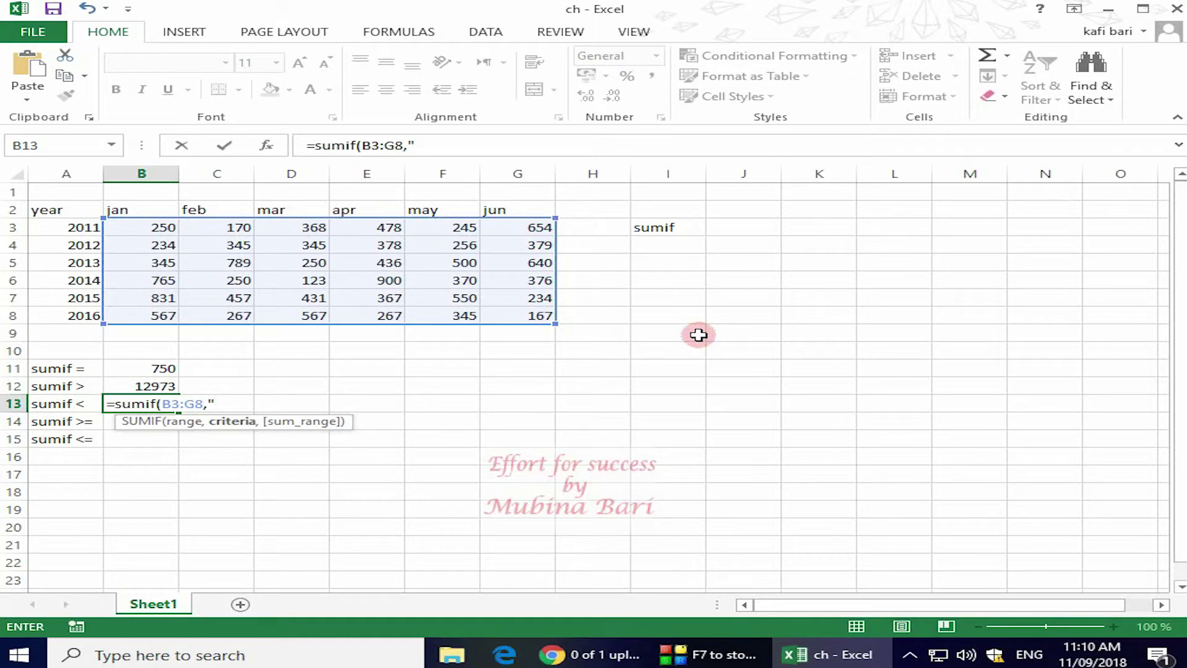
pyautogui.write('<')
pyautogui.write('25')
pyautogui.write('0')
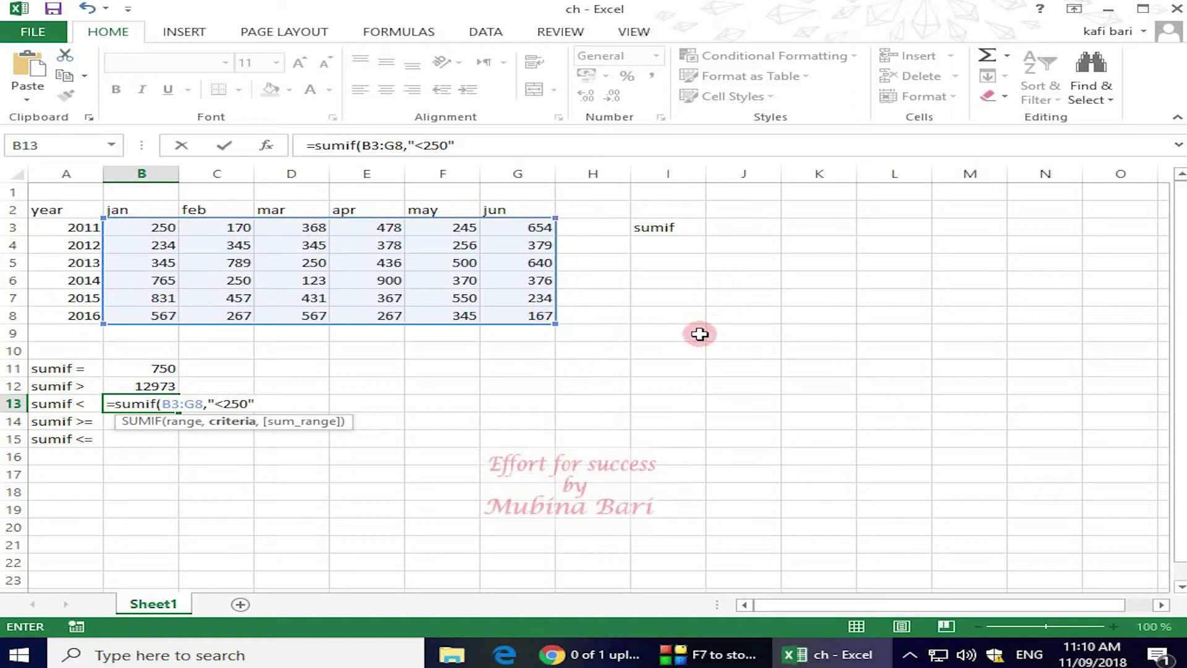
pyautogui.write(')')
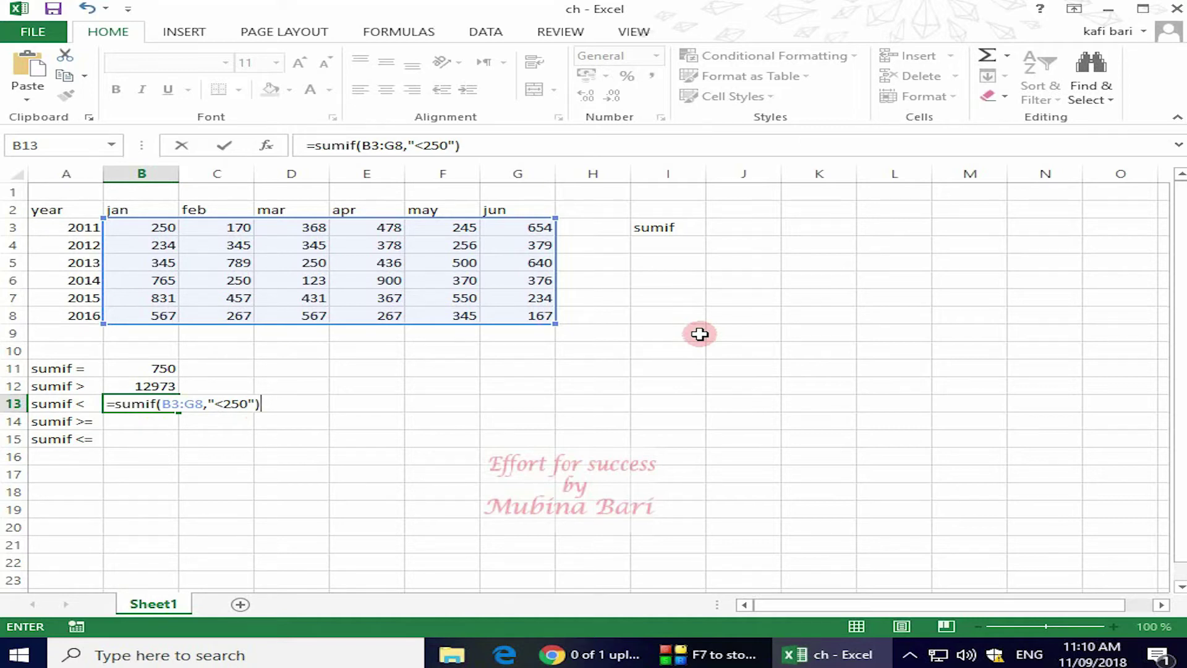
pyautogui.press('Return')
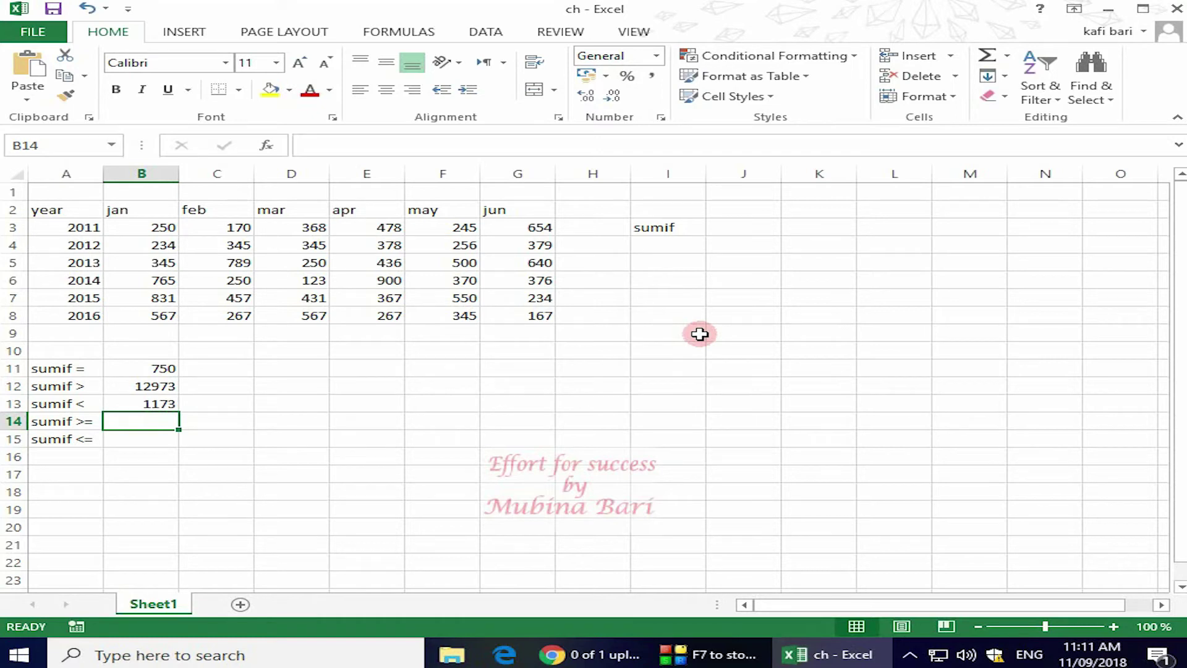
# Step: Enter =SUMIF(B3:G8,">=250") in B14, returning 13723
pyautogui.write('=')
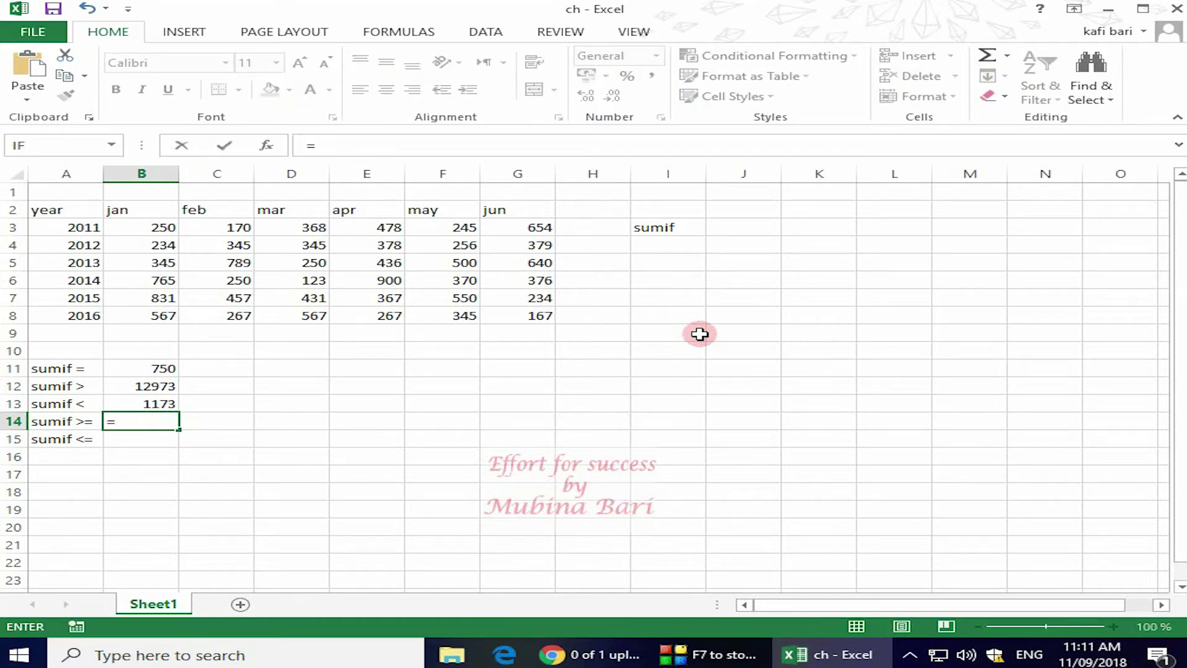
pyautogui.write('sumif')
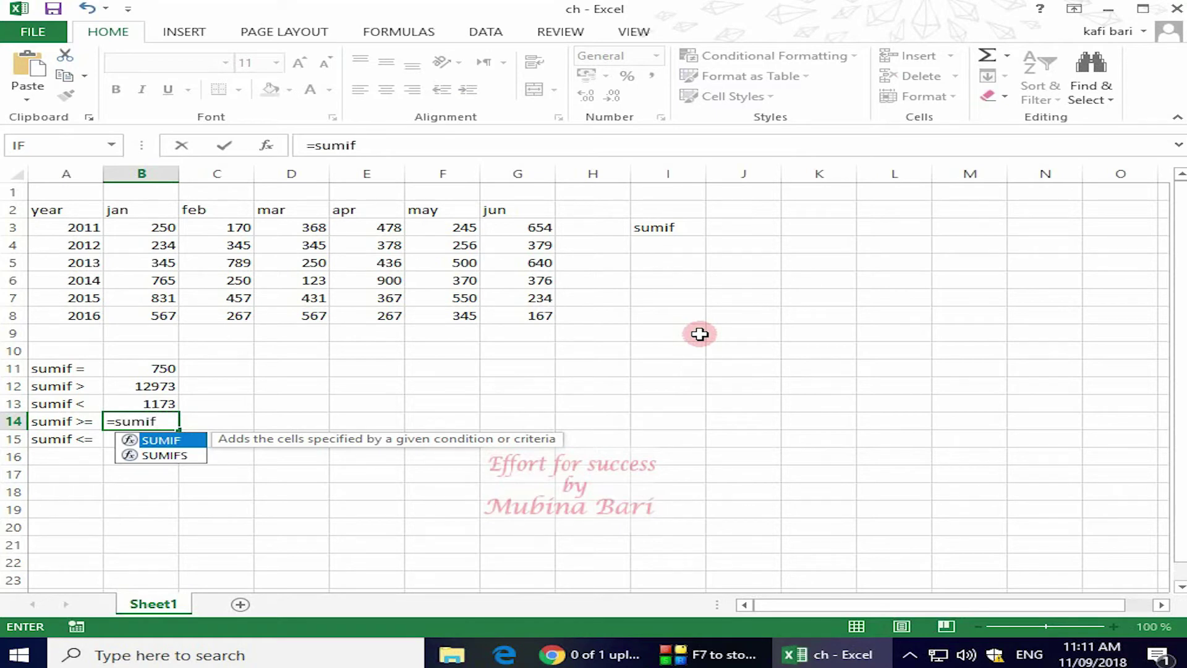
pyautogui.write('(')
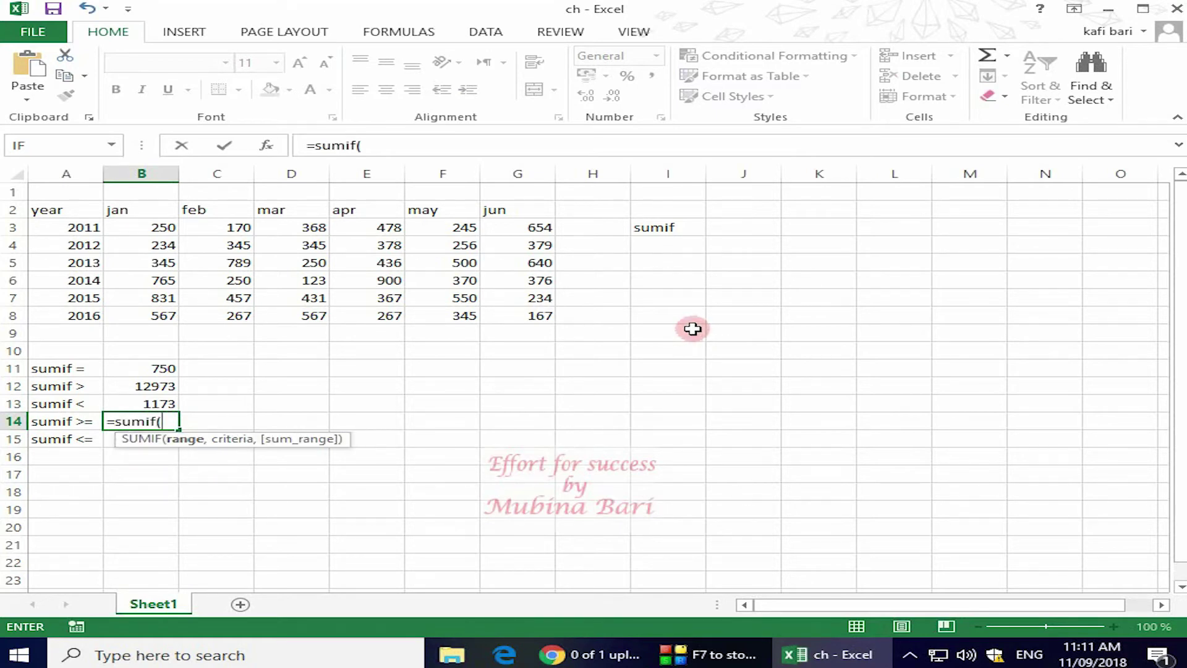
pyautogui.moveTo(154, 229); pyautogui.dragTo(526, 315)
pyautogui.write(',"')
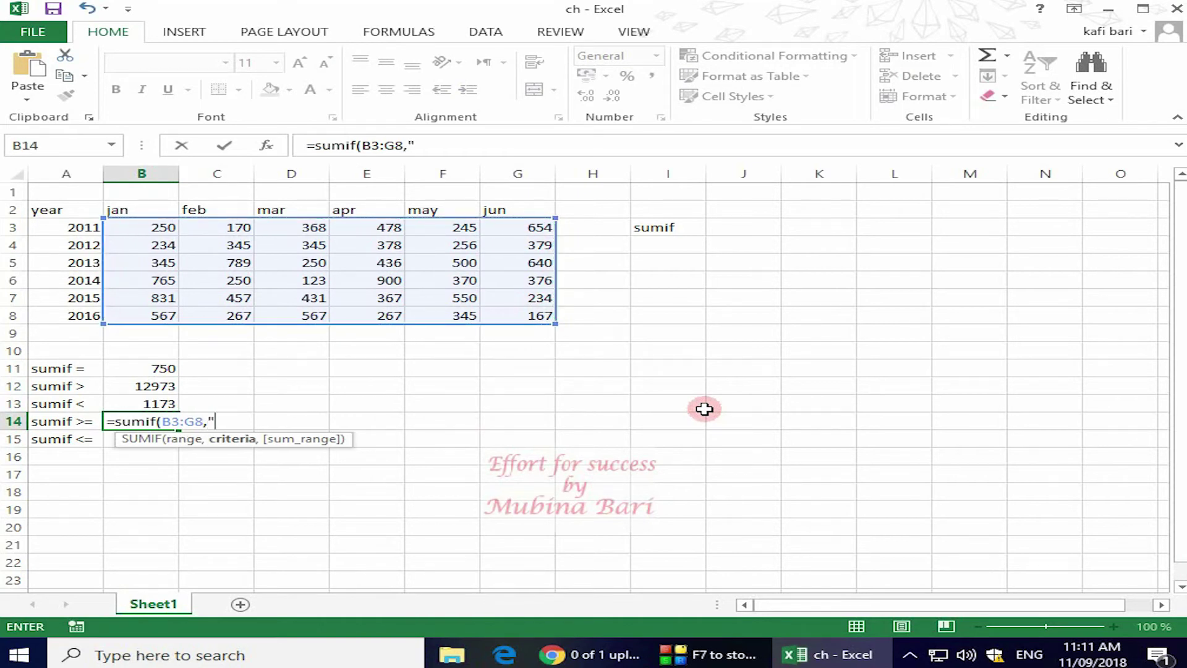
pyautogui.write('>=')
pyautogui.write('250')
pyautogui.write('"')
pyautogui.write(')')
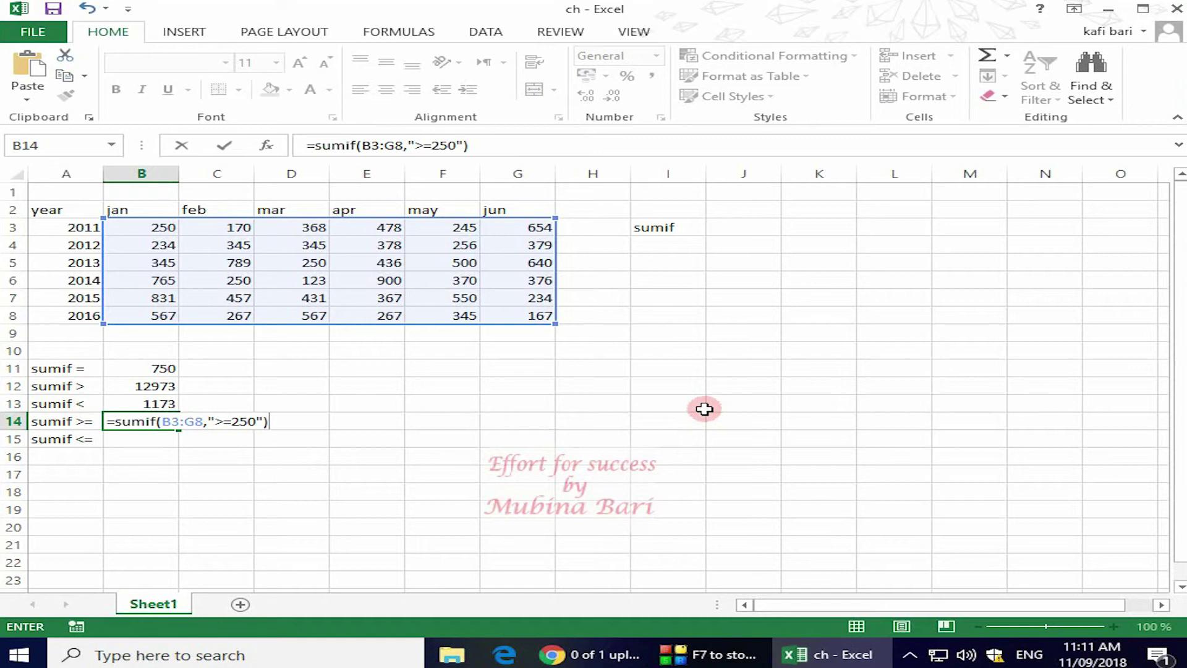
pyautogui.press('Return')
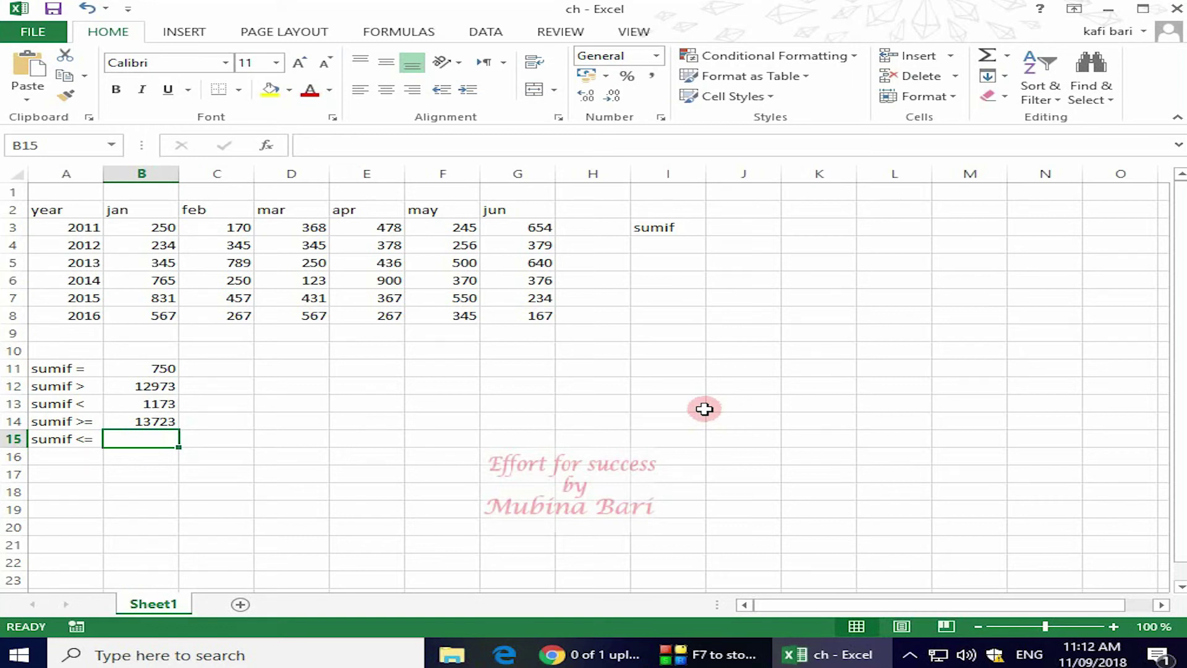
# Step: Enter =SUMIF(B3:G8,"<=250") in B15, returning 1923
pyautogui.write('=')
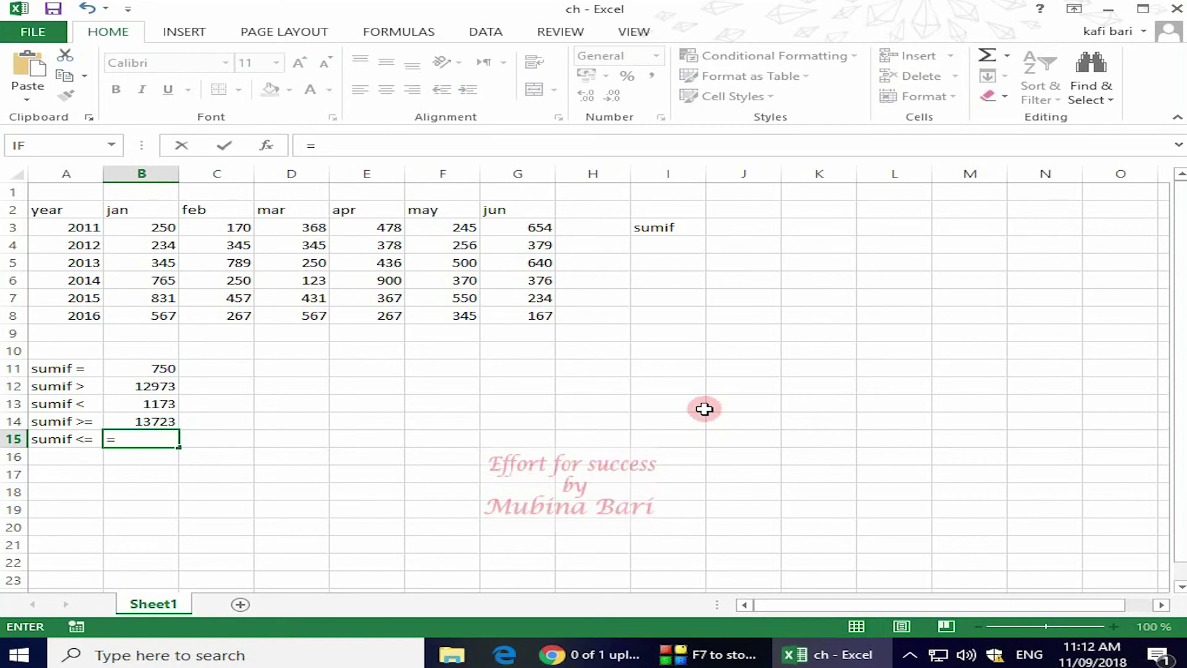
pyautogui.write('su')
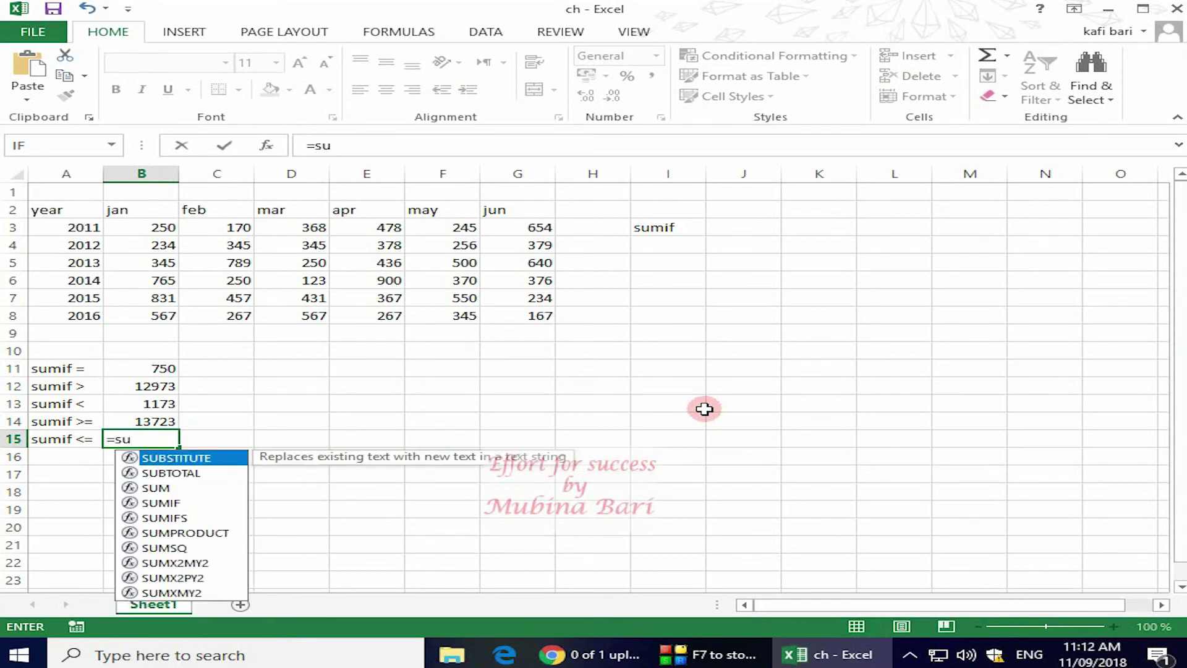
pyautogui.write('mif(')
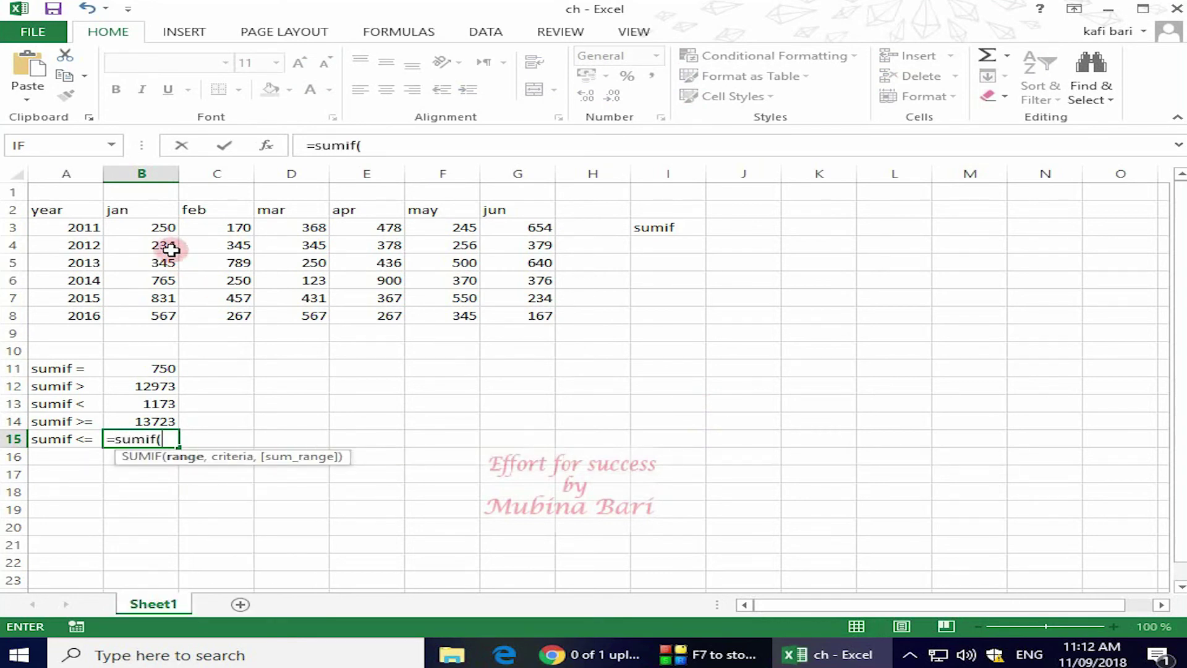
pyautogui.moveTo(156, 226); pyautogui.dragTo(532, 315)
pyautogui.write(',')
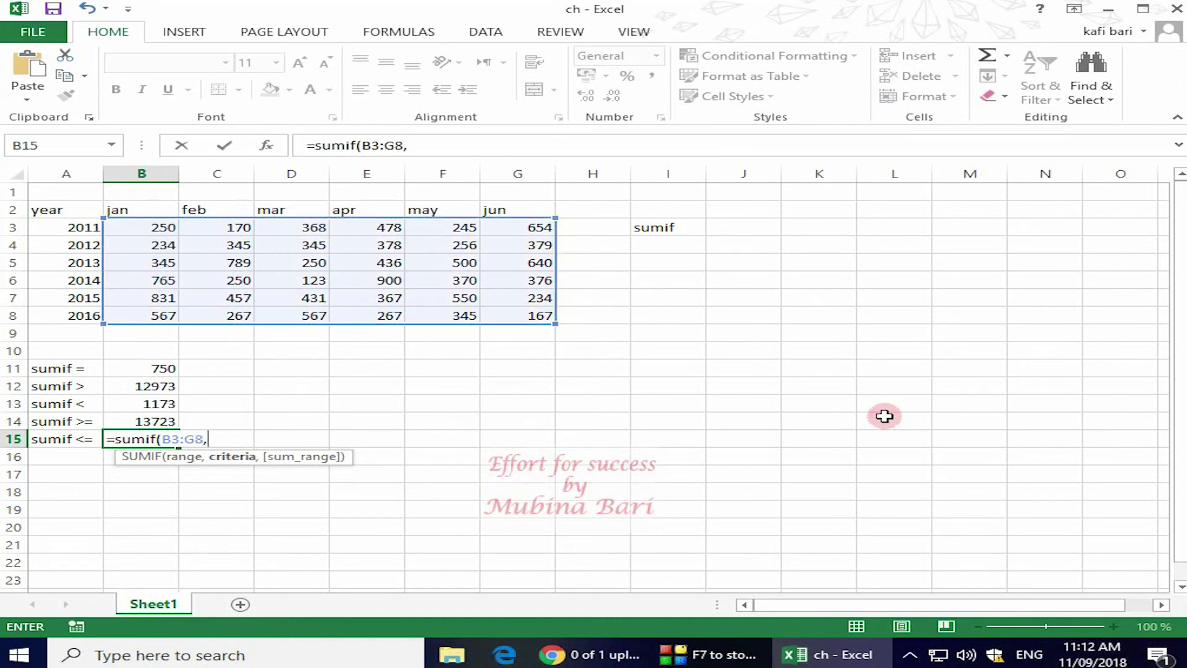
pyautogui.write('"')
pyautogui.write('<=')
pyautogui.write('250')
pyautogui.write('"')
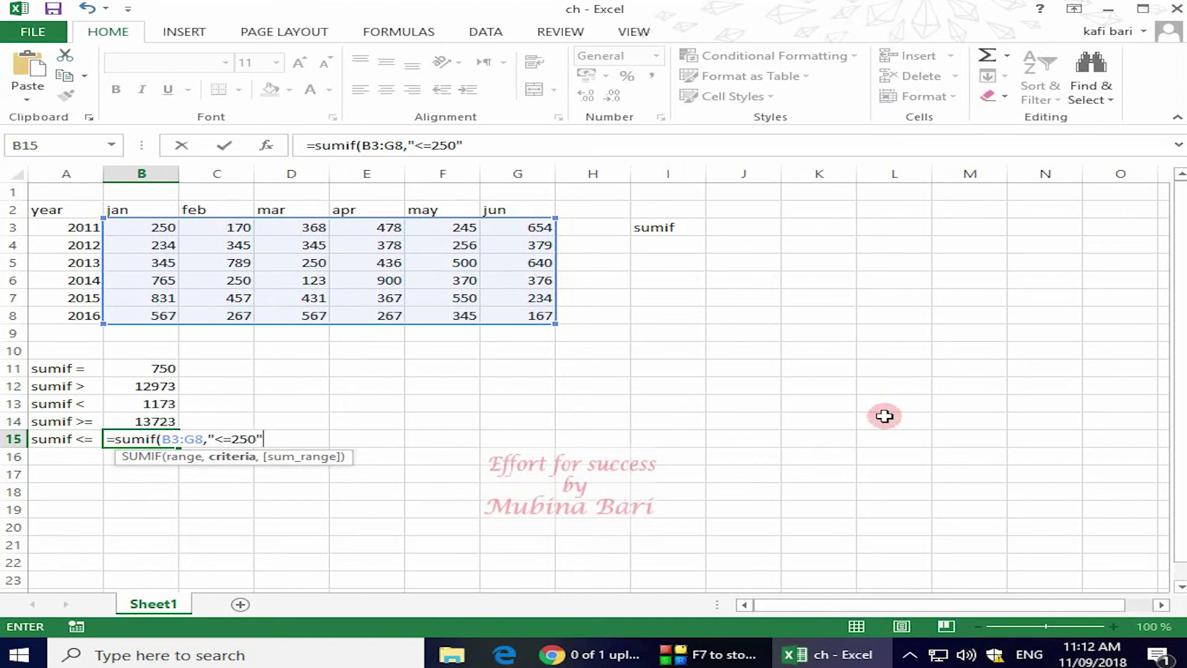
pyautogui.write(')')
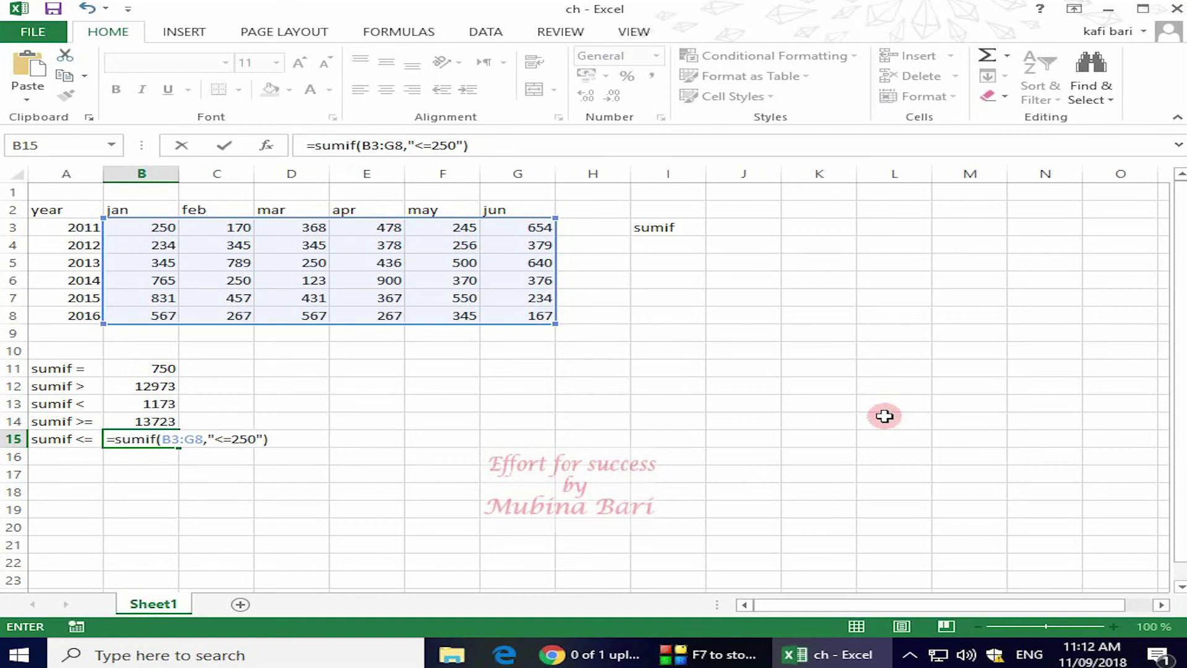
pyautogui.press('Return')
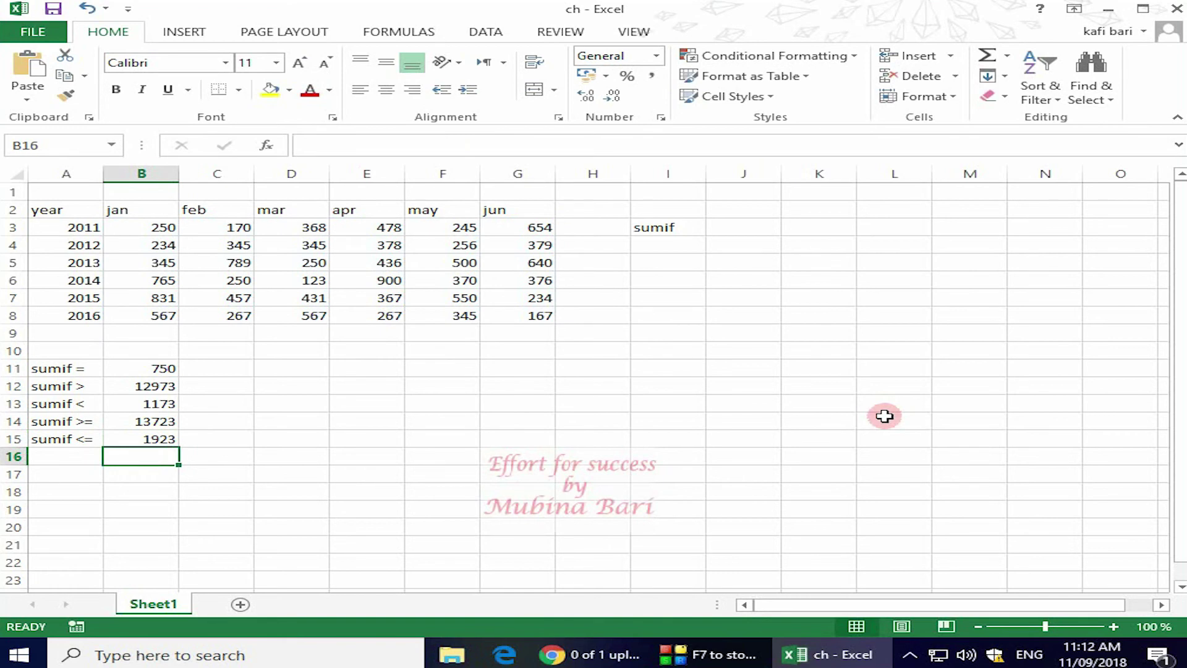